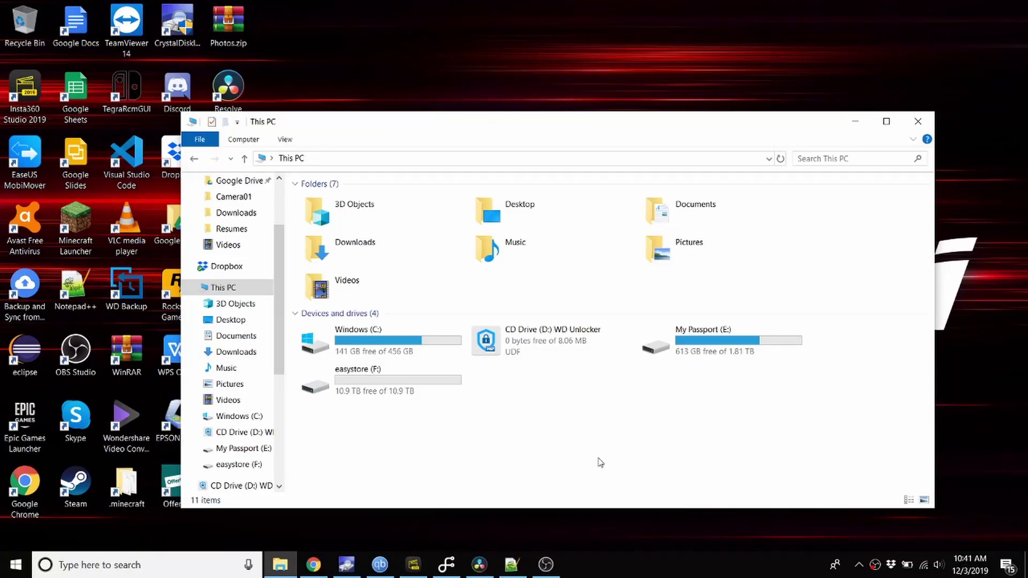
Open the easystore (F:) drive and launch 'Install Discovery for Windows.exe'.
double_click(363, 395)
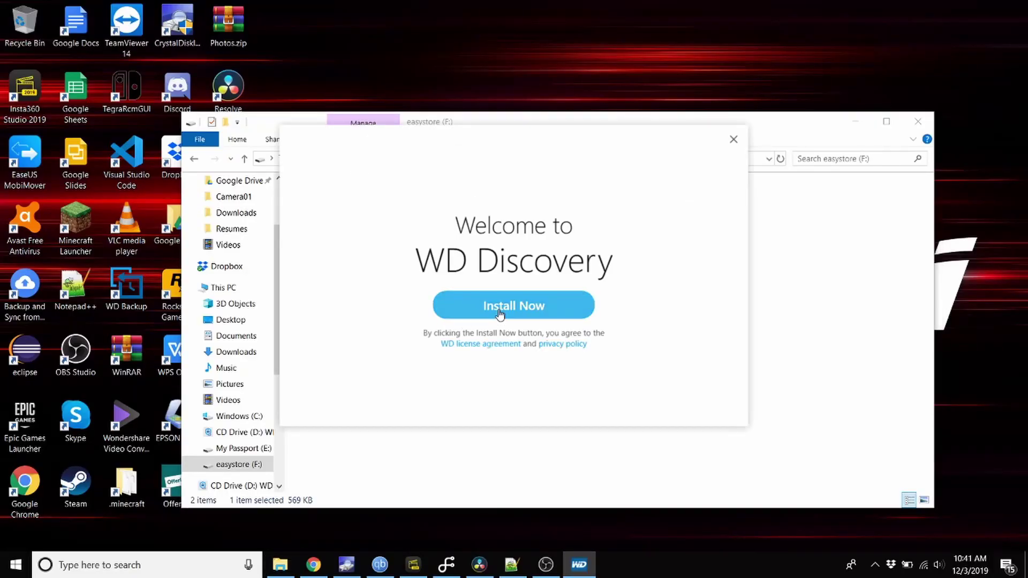
Start the WD Discovery installation and accept sharing app activity and crash info.
left_click(499, 310)
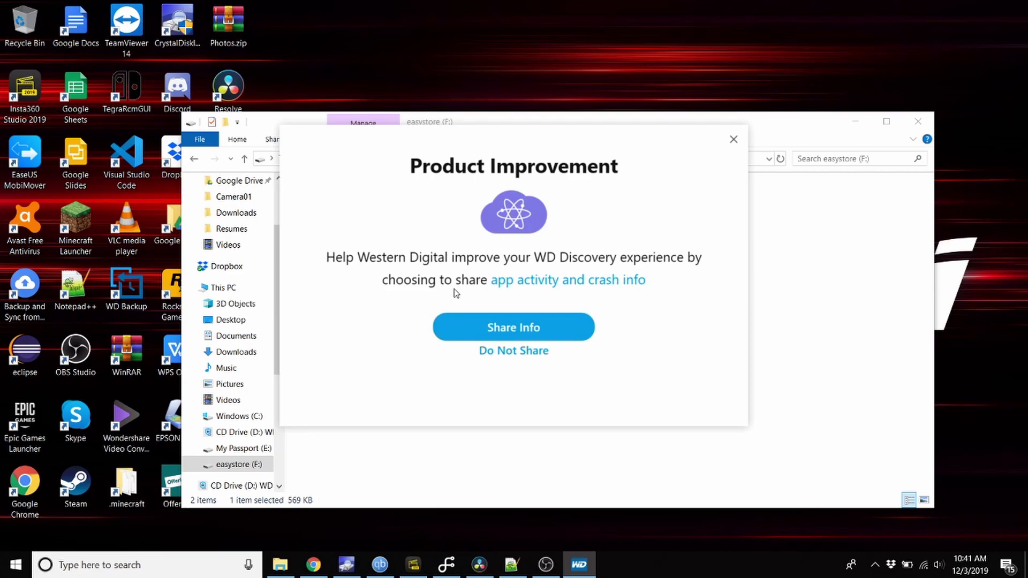
left_click(498, 332)
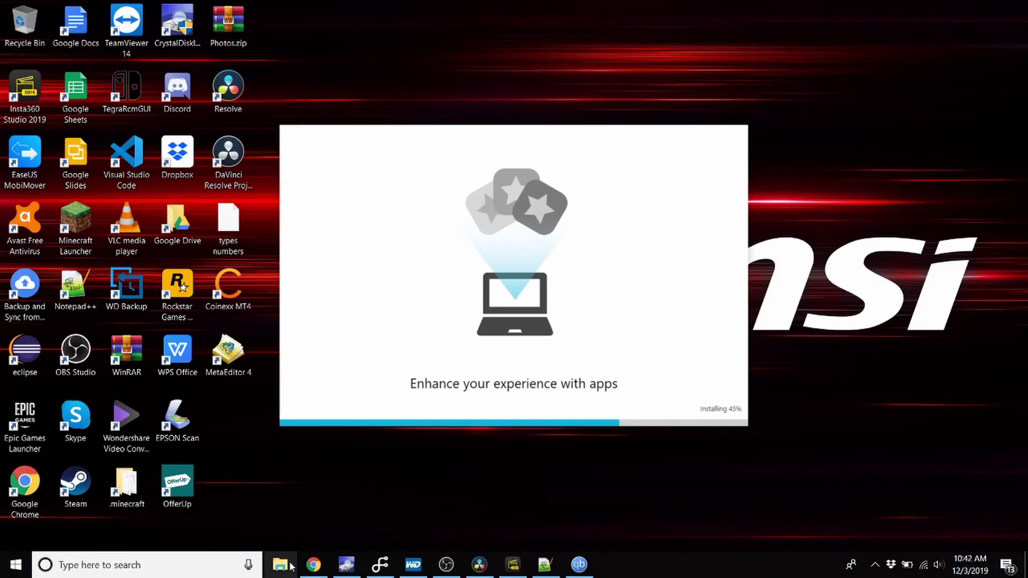
View the easystore (F:) drive's Properties, close them, and minimize File Explorer.
left_click(291, 567)
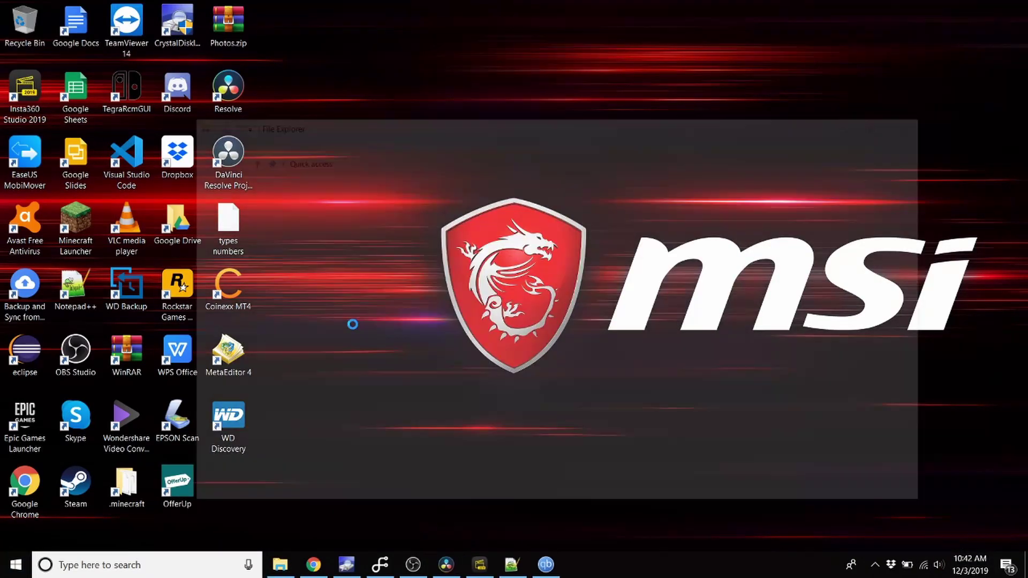
scroll(285, 370, "down", 3)
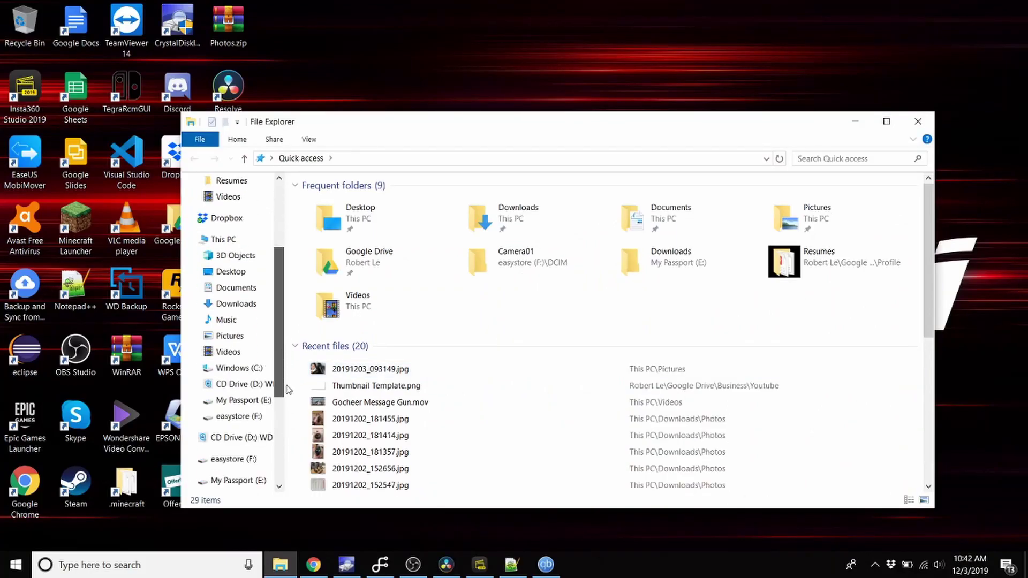
left_click(248, 416)
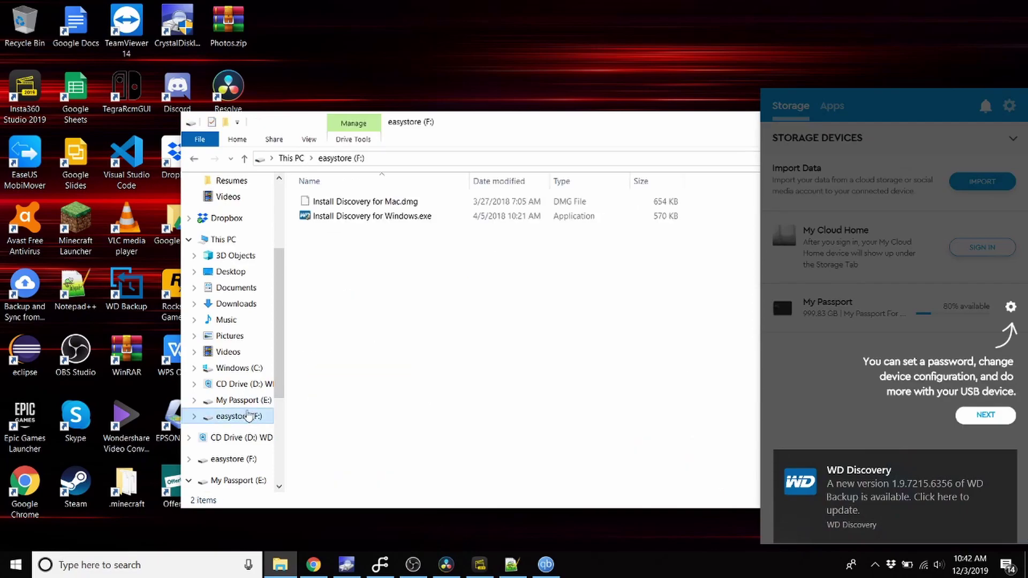
right_click(248, 416)
left_click(279, 465)
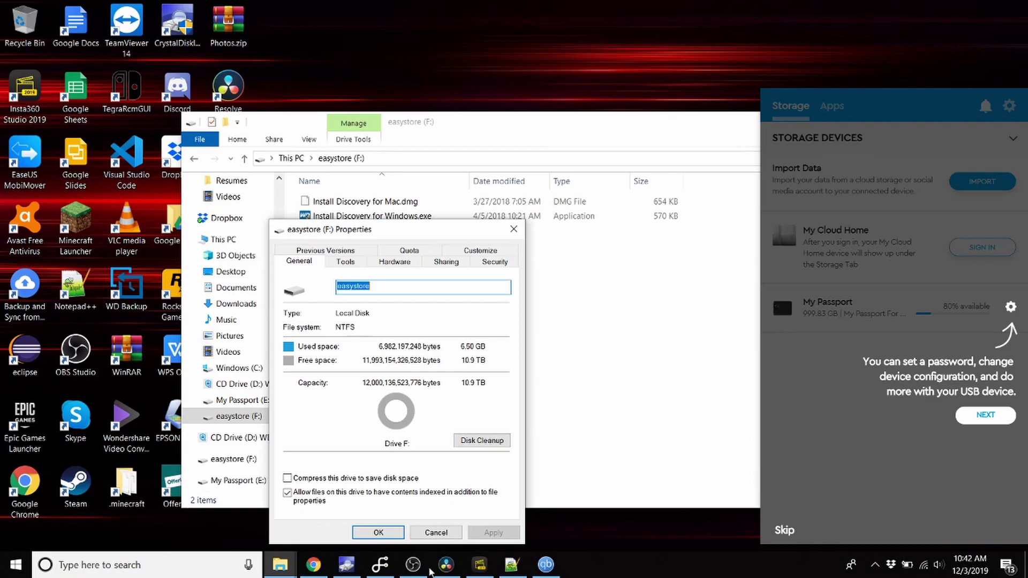
left_click(378, 532)
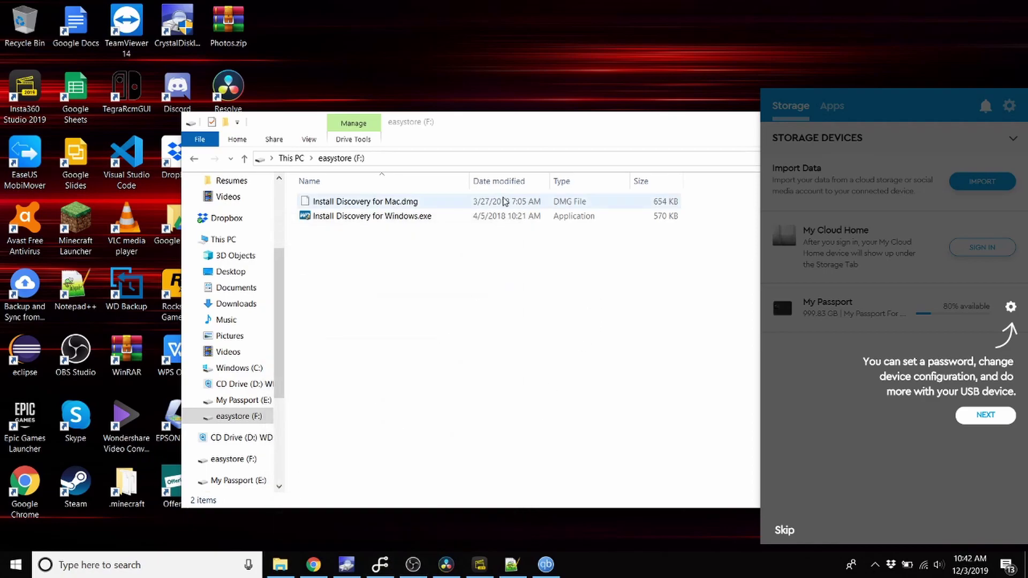
left_click(673, 130)
left_click(856, 126)
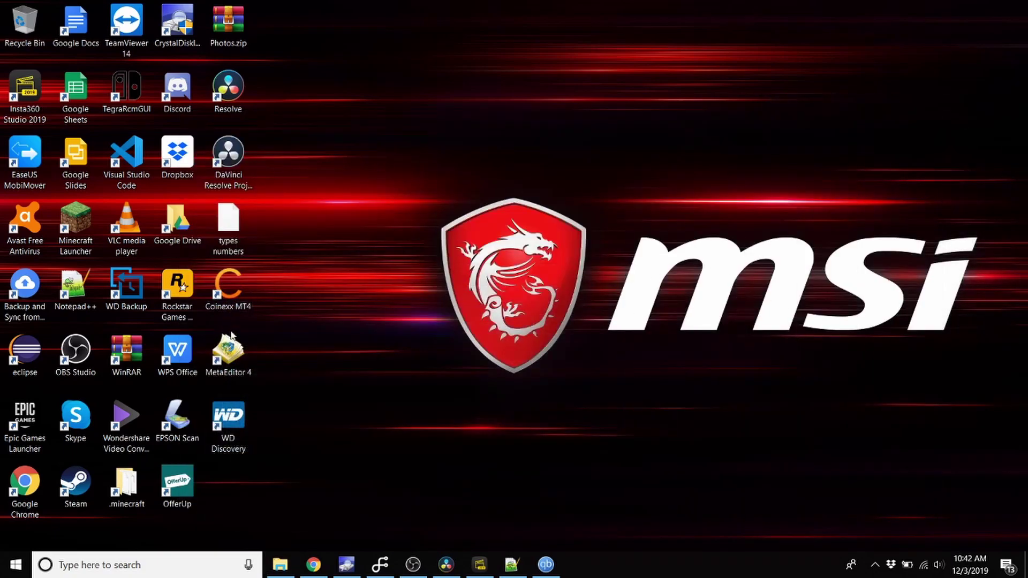
Launch WD Discovery from the desktop shortcut and step through its tour to DONE.
double_click(242, 428)
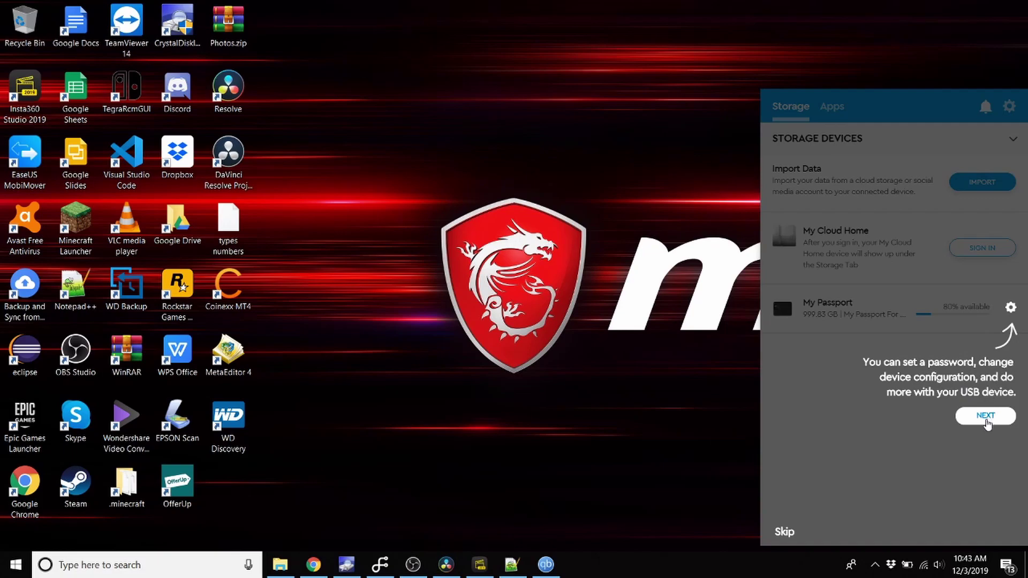
left_click(987, 418)
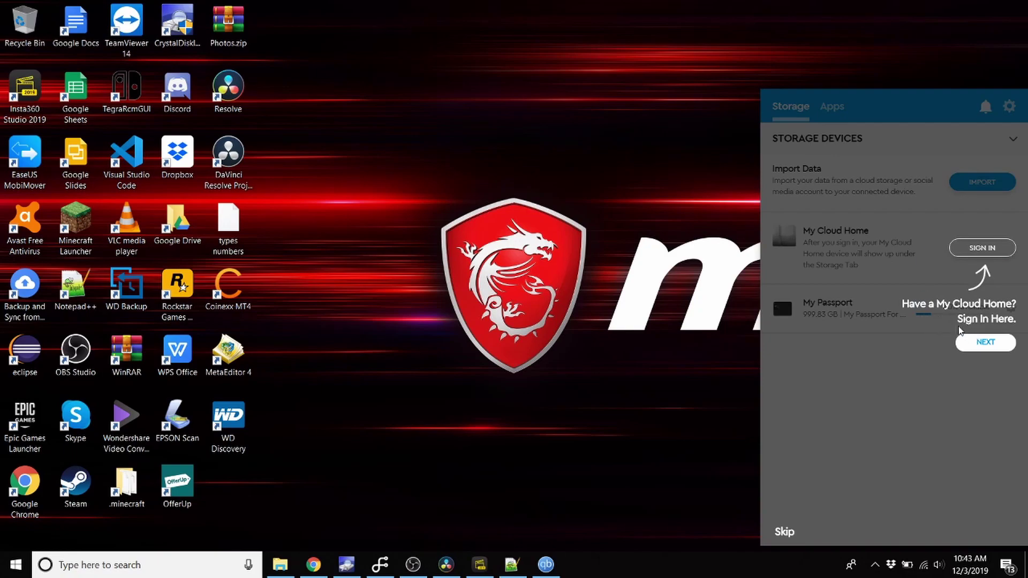
left_click(980, 349)
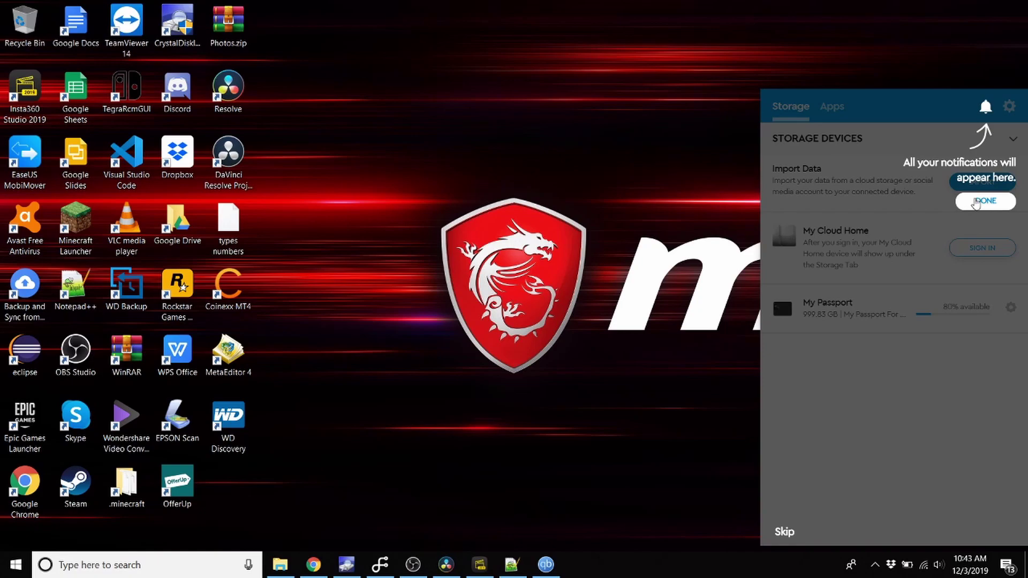
left_click(976, 202)
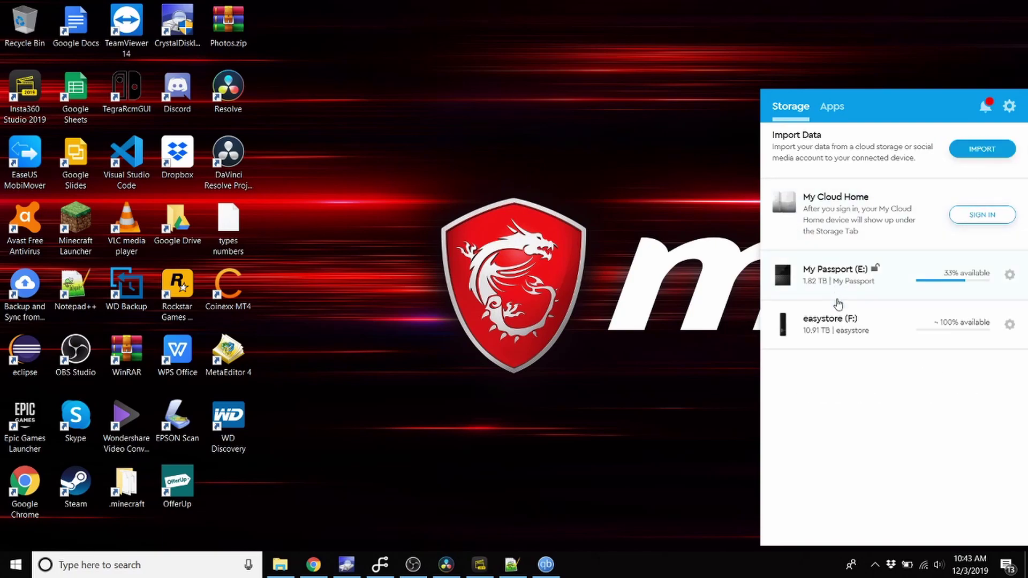
Check the easystore drive's options, reopen the panel, and advance the banner to FILERECOVERY WD Edition.
left_click(1009, 324)
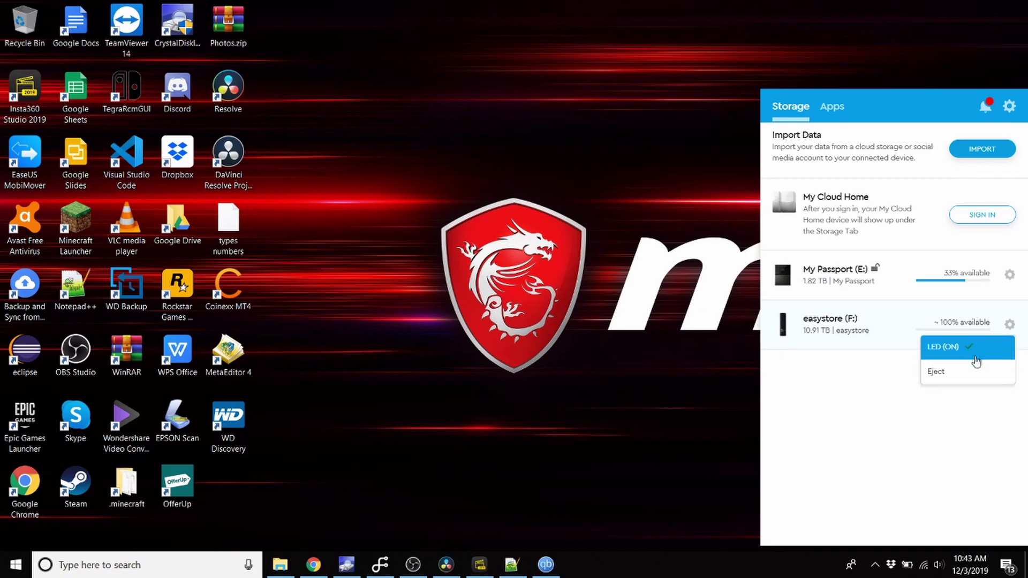
left_click(833, 322)
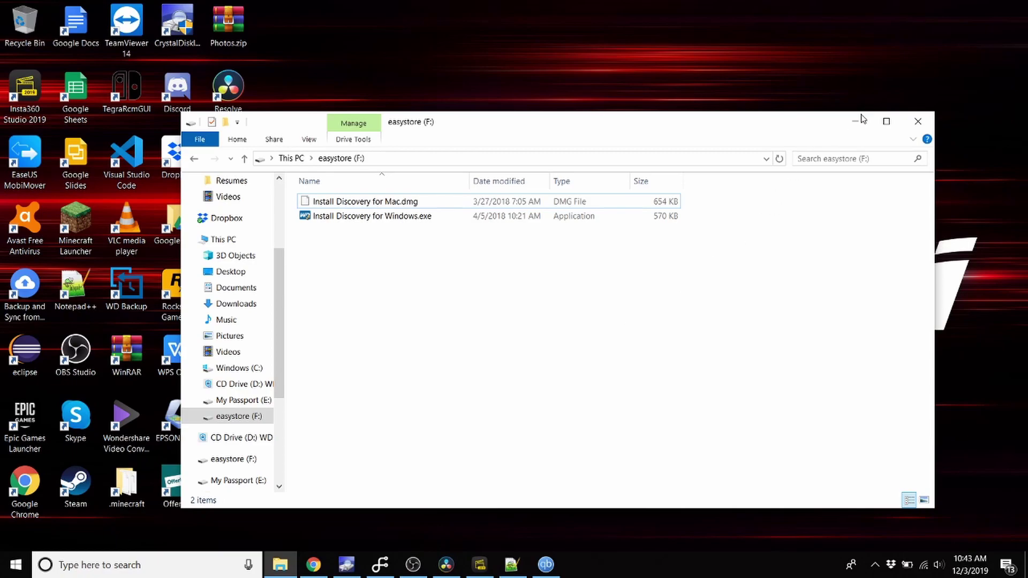
left_click(892, 565)
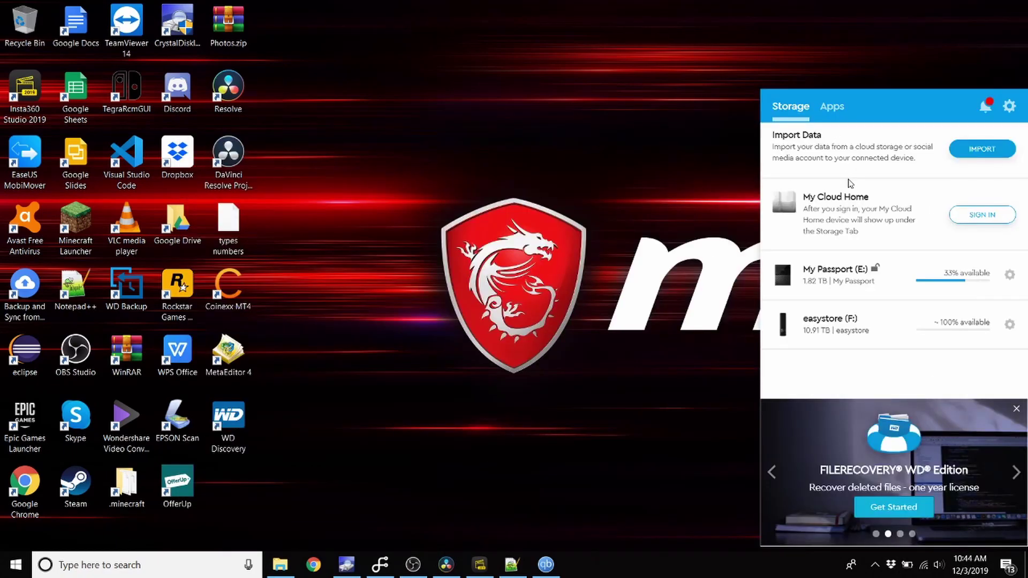
left_click(830, 109)
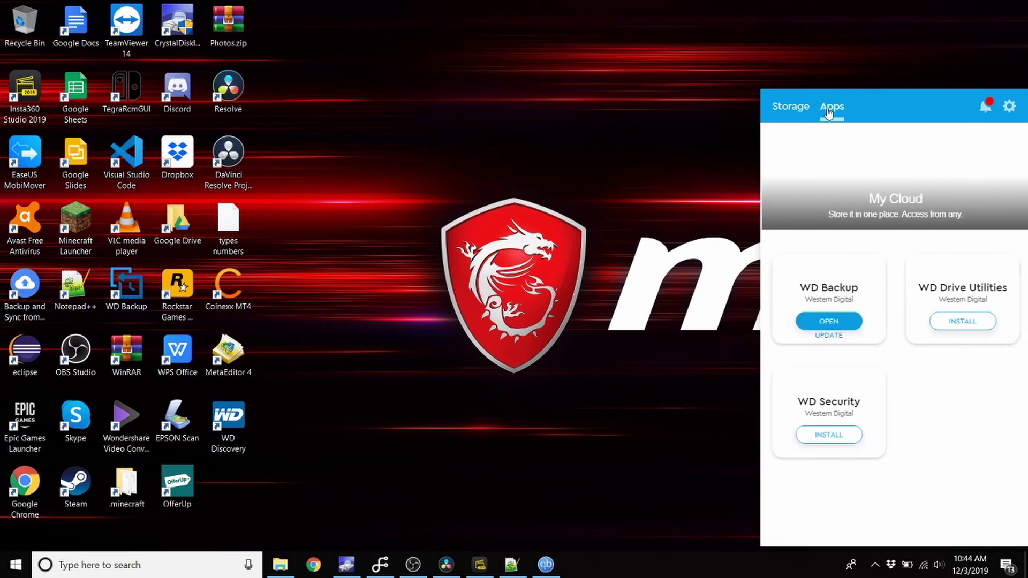
left_click(856, 320)
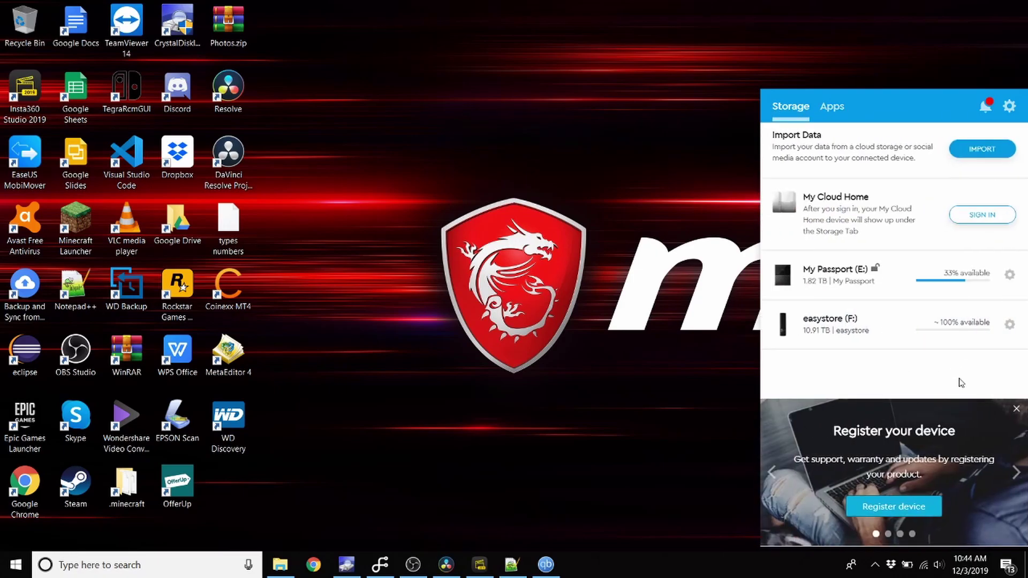
left_click(1016, 473)
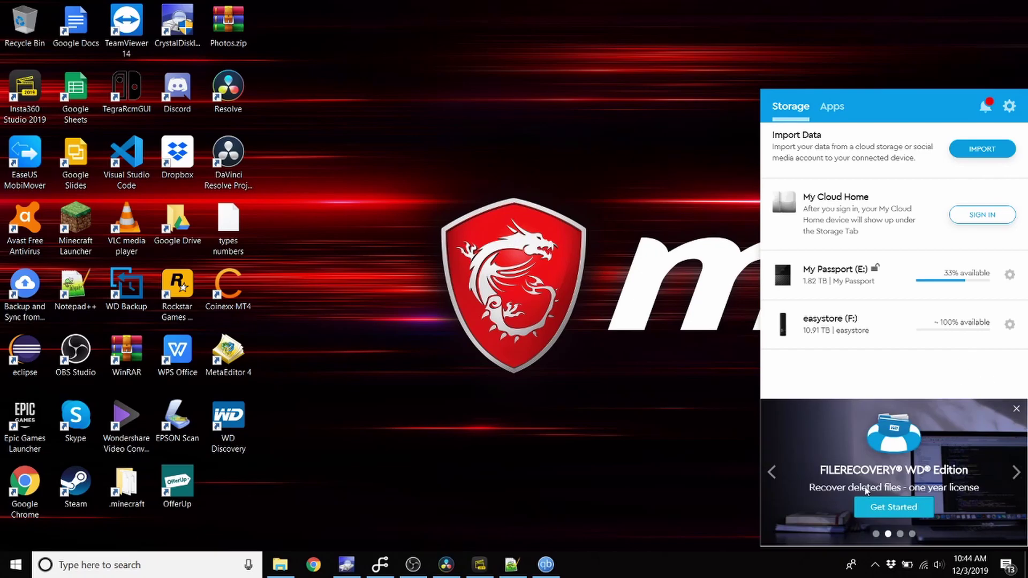
Switch to the Apps tab to list WD Backup, WD Drive Utilities and WD Security.
left_click(829, 107)
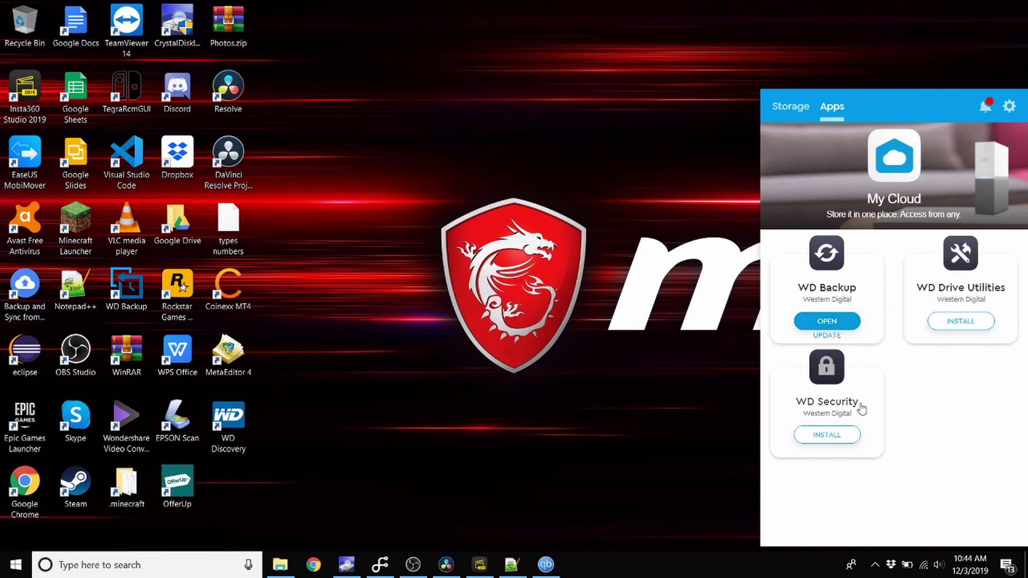
mouse_move(825, 262)
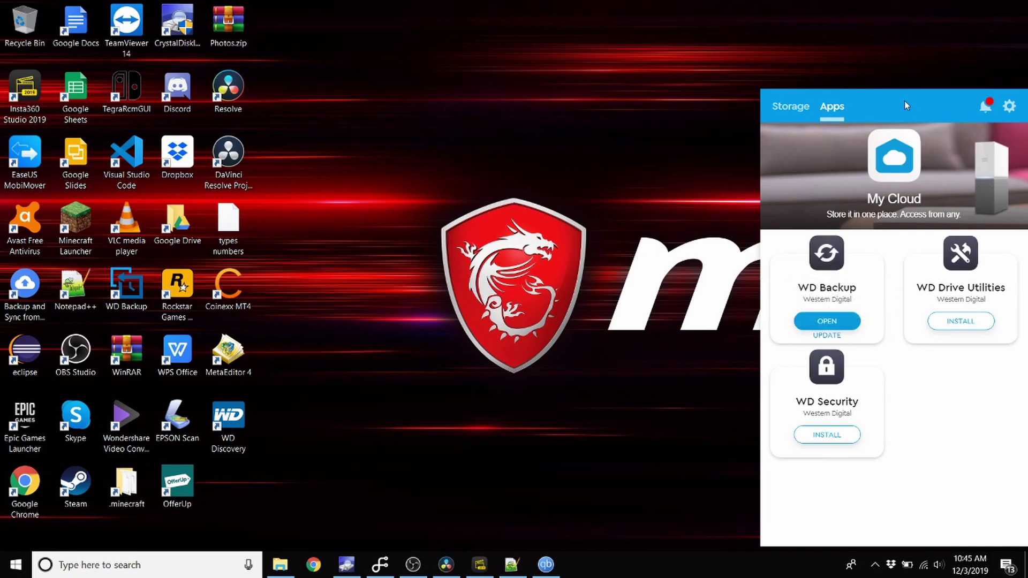
Review notifications and settings, then start the WD Backup update from its notification link.
left_click(986, 107)
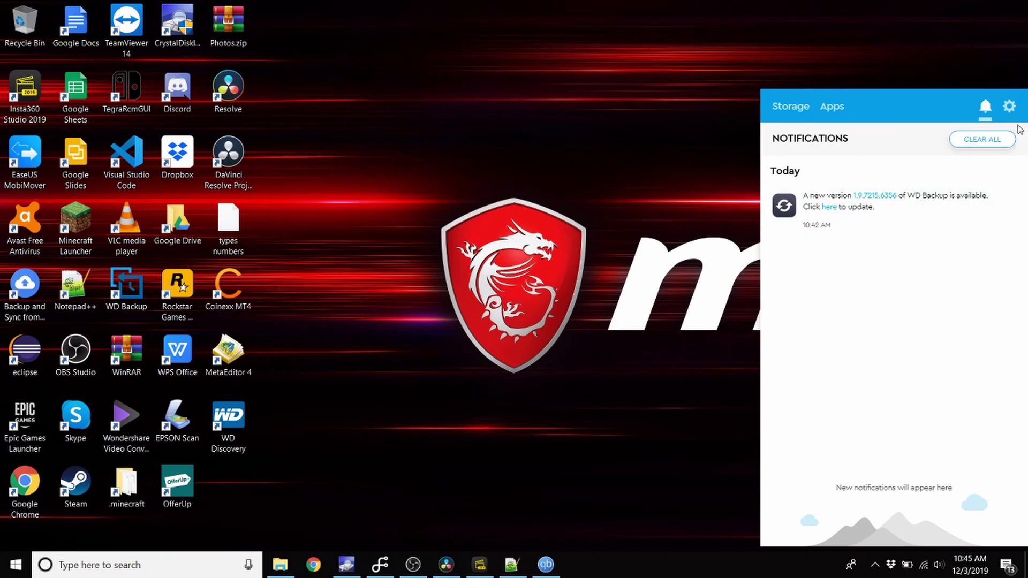
left_click(1009, 106)
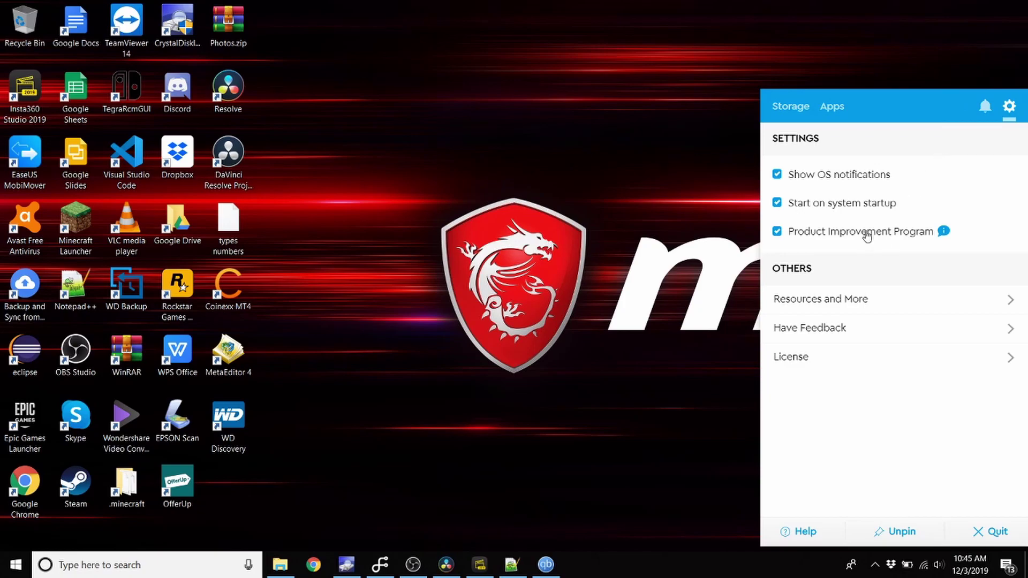
left_click(984, 109)
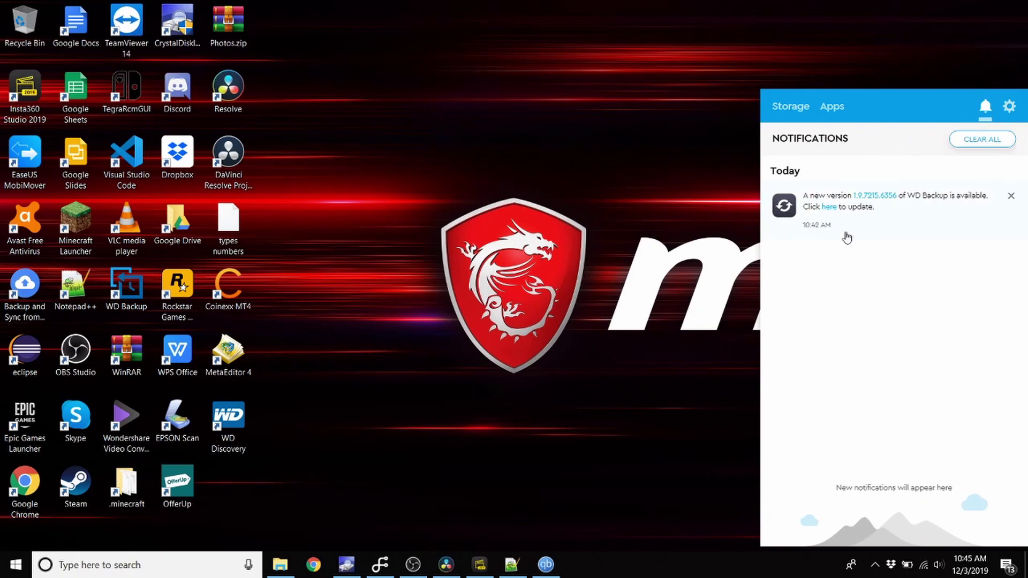
left_click(829, 208)
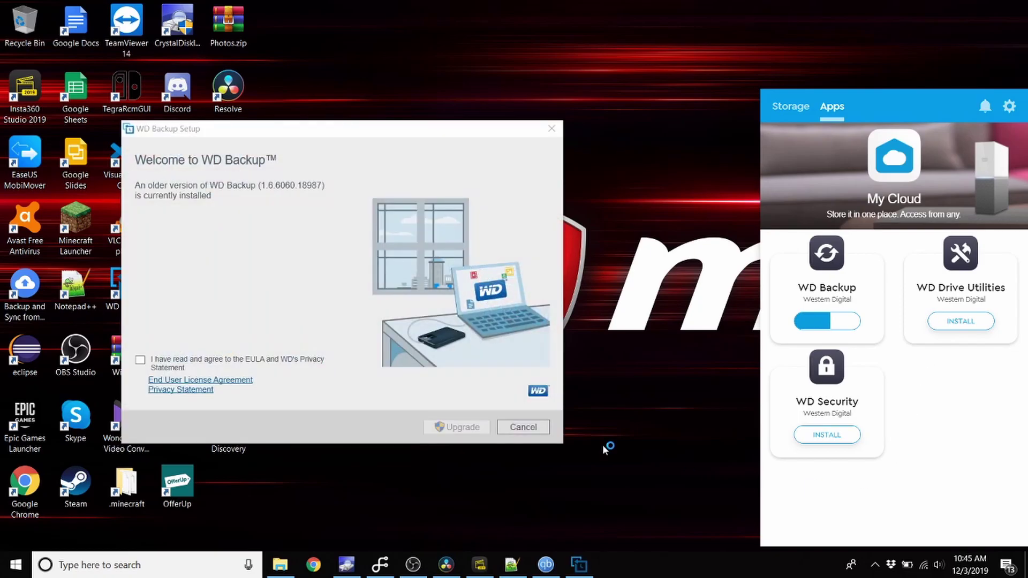
Accept the EULA, upgrade WD Backup to the current version, and close setup.
left_click(319, 362)
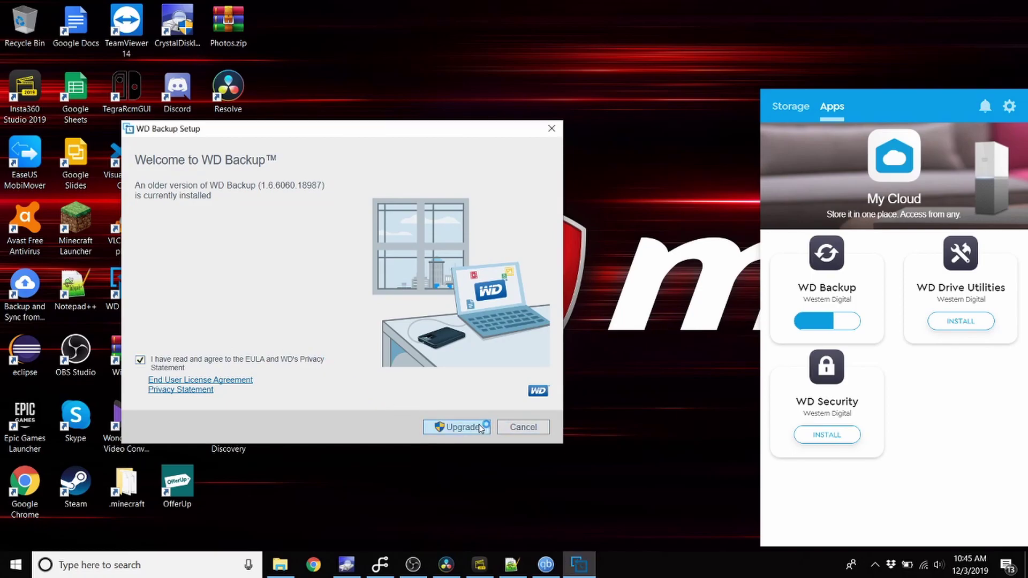
left_click(479, 427)
left_click(513, 430)
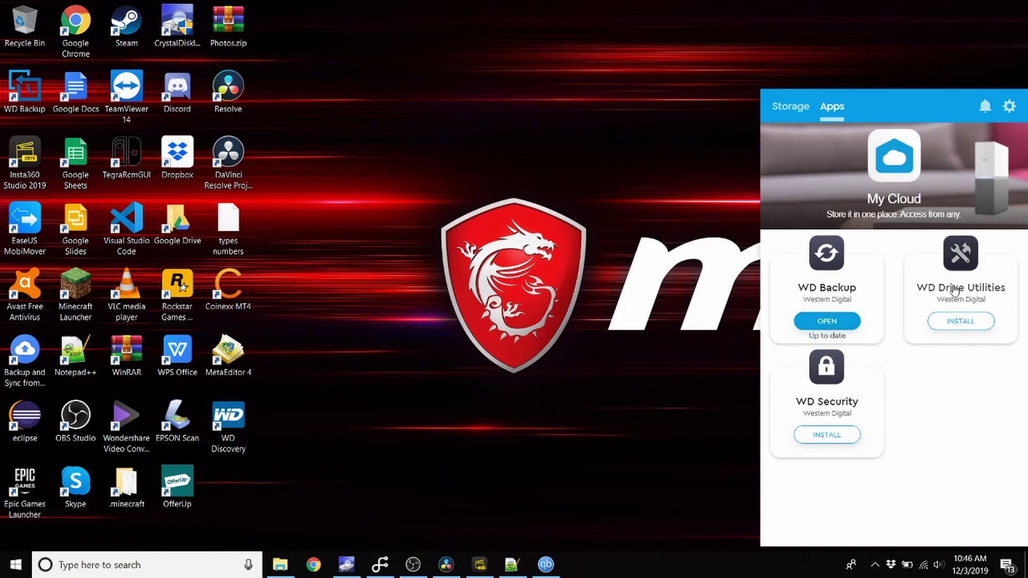
left_click(791, 107)
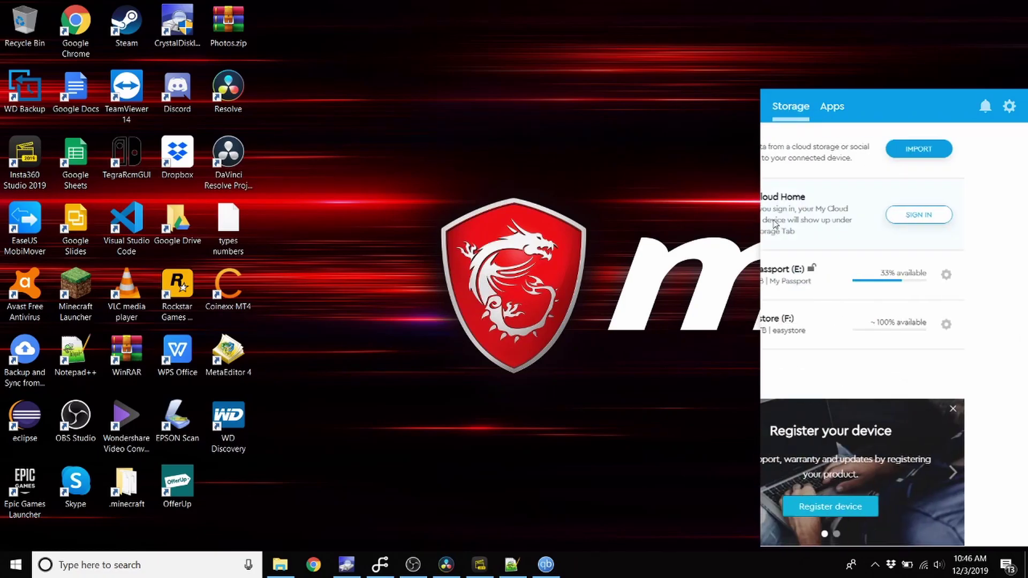